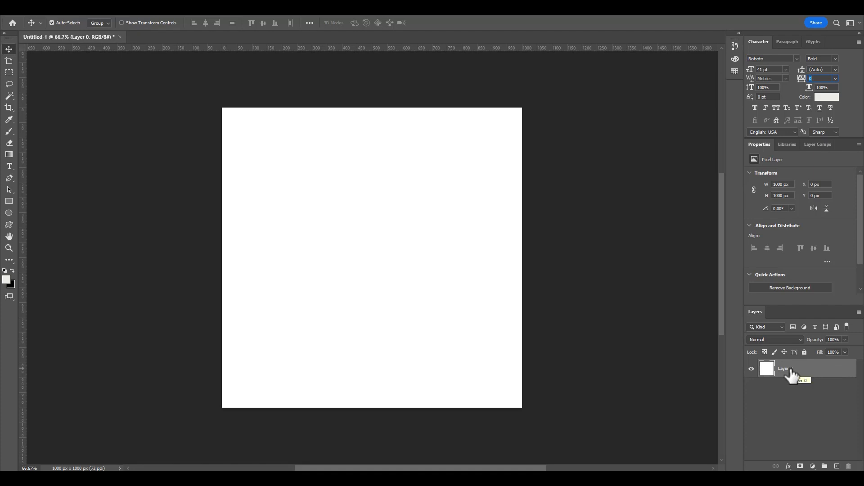
Step: Fill the white background layer with the pink-to-purple radial gradient, starting at the top centre of the canvas and running downward
left_click(9, 155)
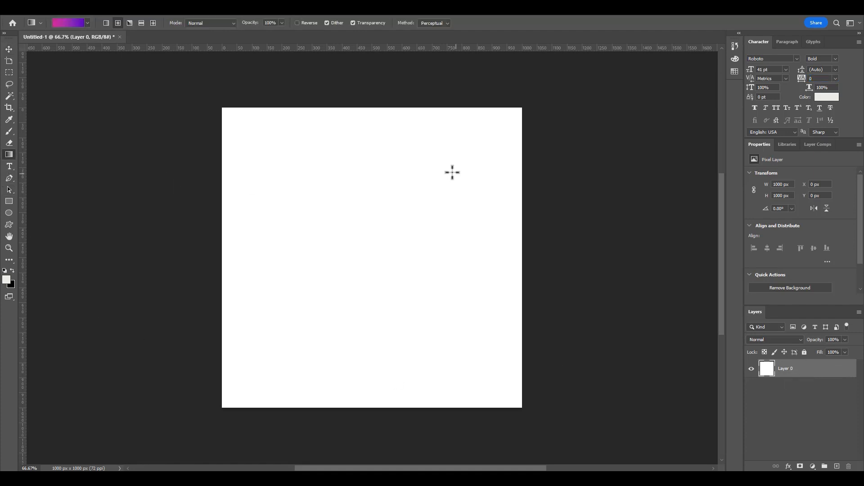
left_click_drag(359, 103, 384, 355)
left_click_drag(380, 411, 385, 310)
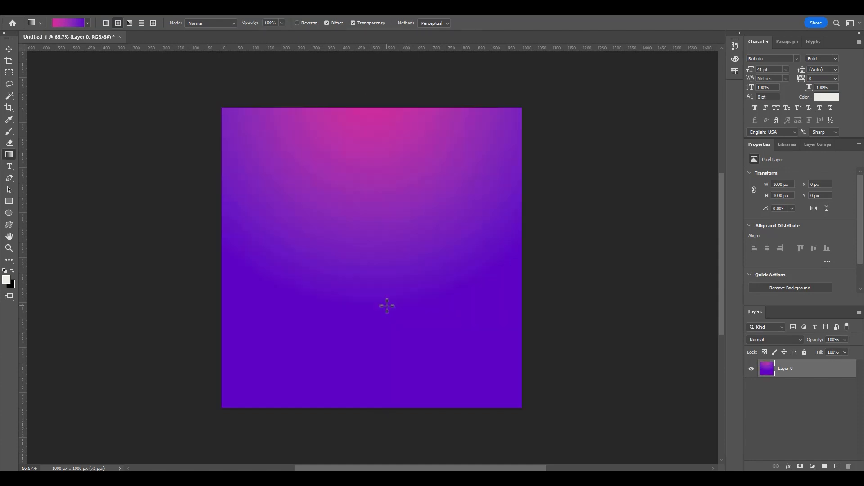
left_click(9, 48)
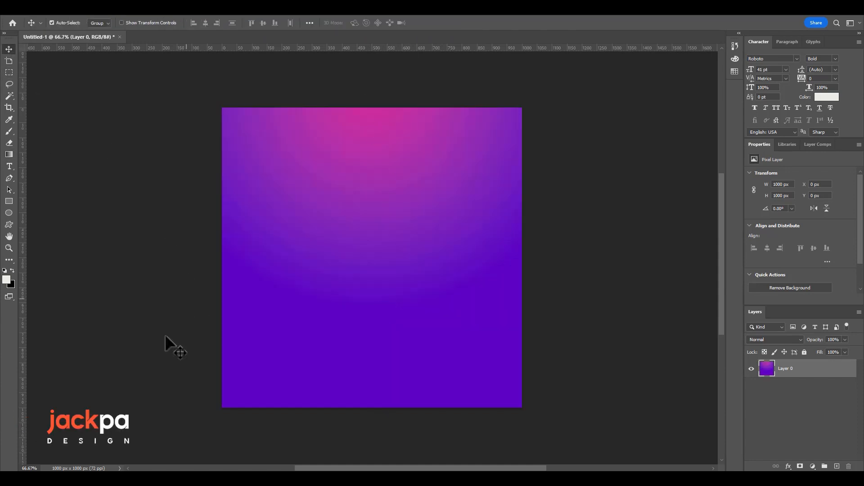
Step: Place the Gp.png web-design illustration on the canvas, centred horizontally at X 500 px and Y about 516 px
key("ctrl+t")
mouse_move(405, 257)
left_mouse_down()
mouse_move(405, 236)
mouse_move(406, 262)
left_mouse_up()
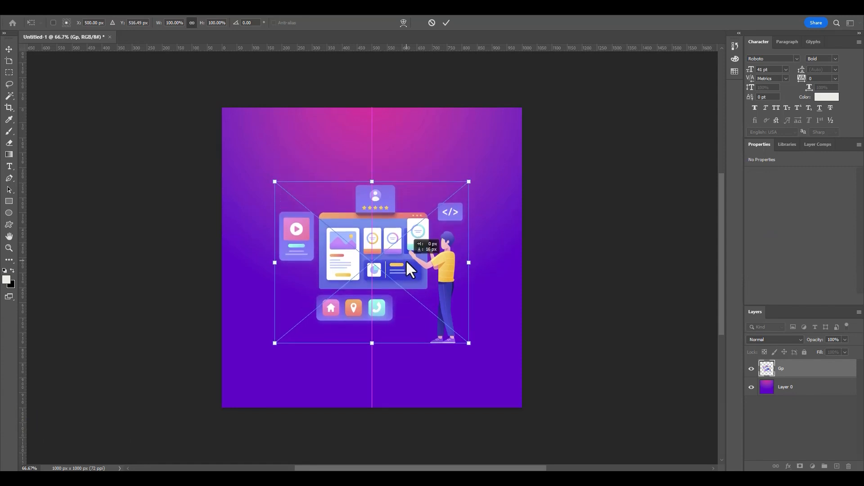
key("Return")
left_click(439, 157)
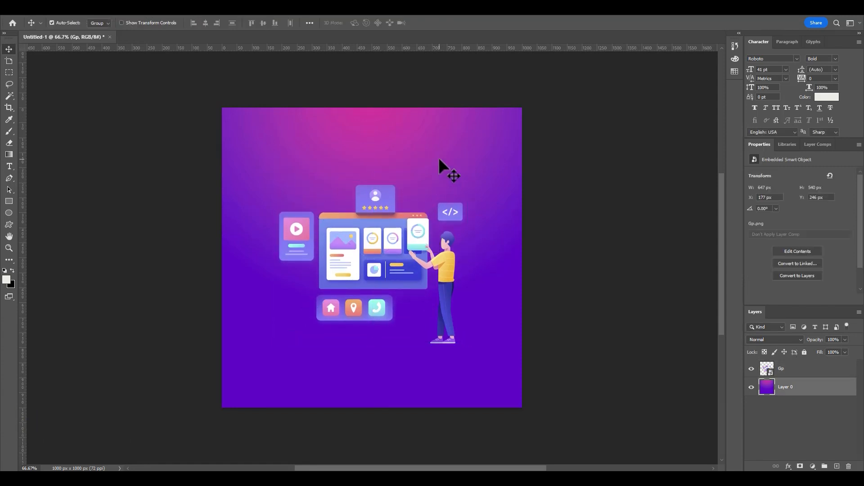
Step: Add the title text "UI/UX design" above the illustration in white Roboto Bold at 41 pt
left_click(9, 165)
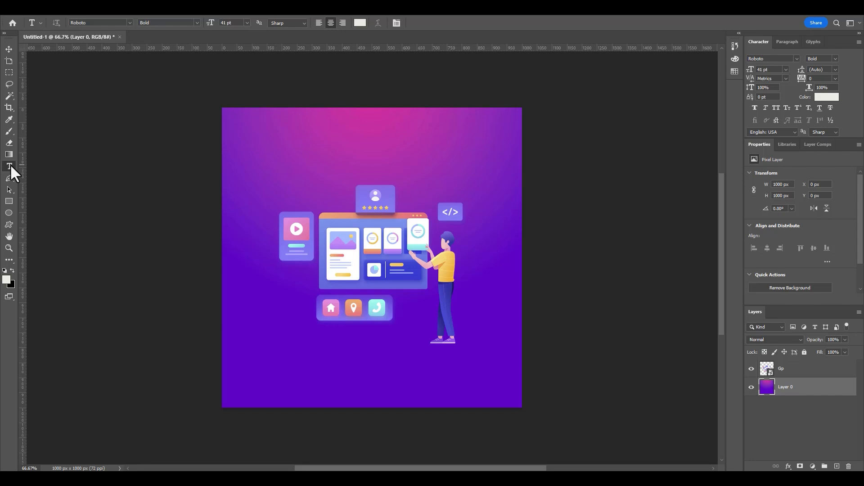
left_click(349, 139)
type("UI/UX design")
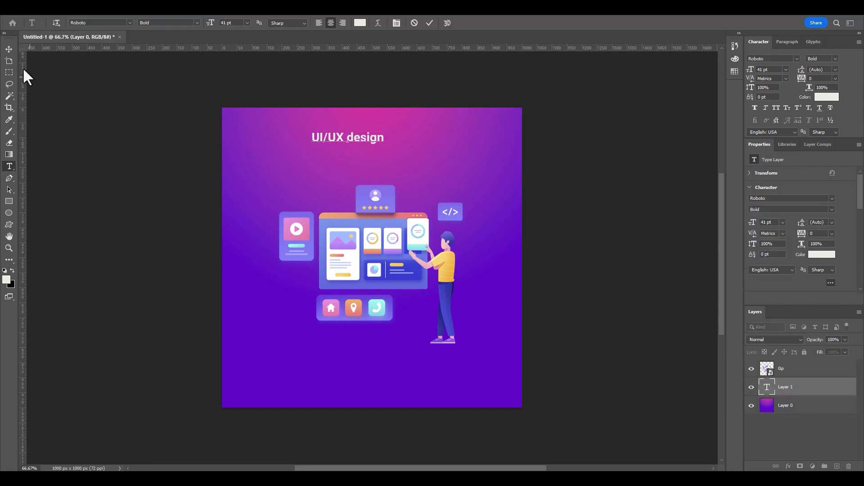
Step: Centre the title horizontally on the canvas and shift both the illustration and the title slightly lower
left_click(9, 48)
left_click_drag(358, 138, 383, 139)
left_click_drag(393, 247, 393, 266)
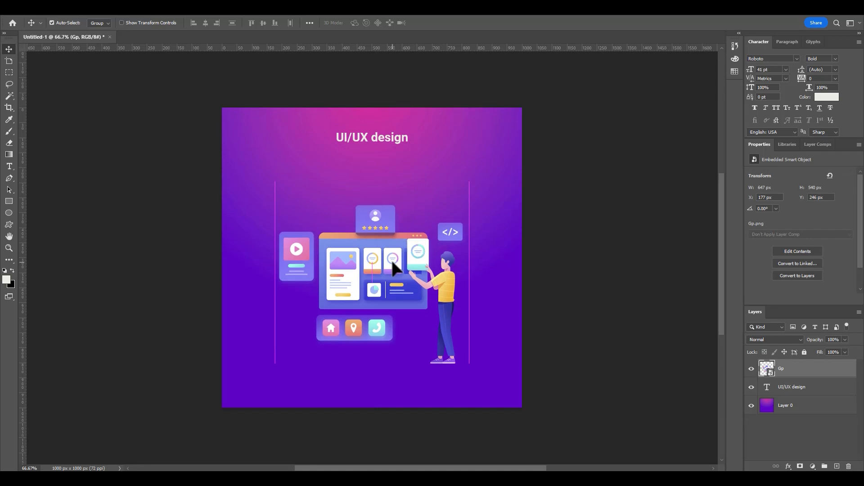
left_click_drag(378, 137, 384, 145)
Step: Break the title into two lines after "UI/UX" and set the word "design" in all caps
left_click(9, 166)
left_click(372, 145)
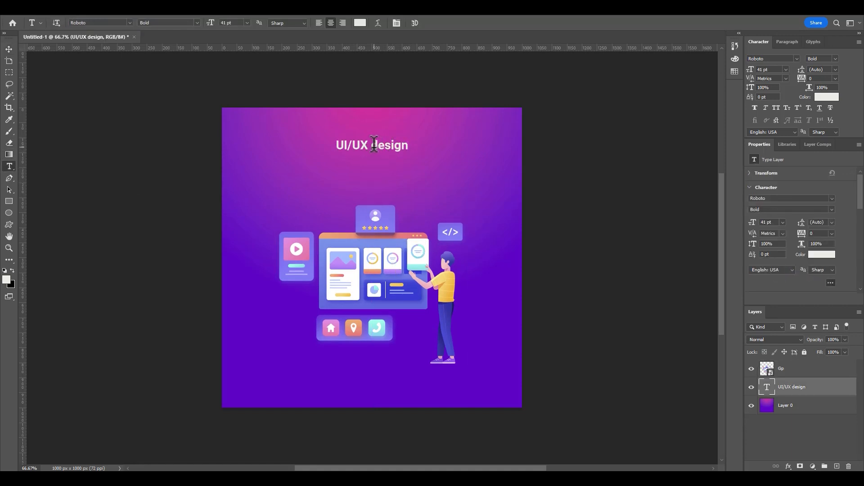
key("BackSpace")
key("Return")
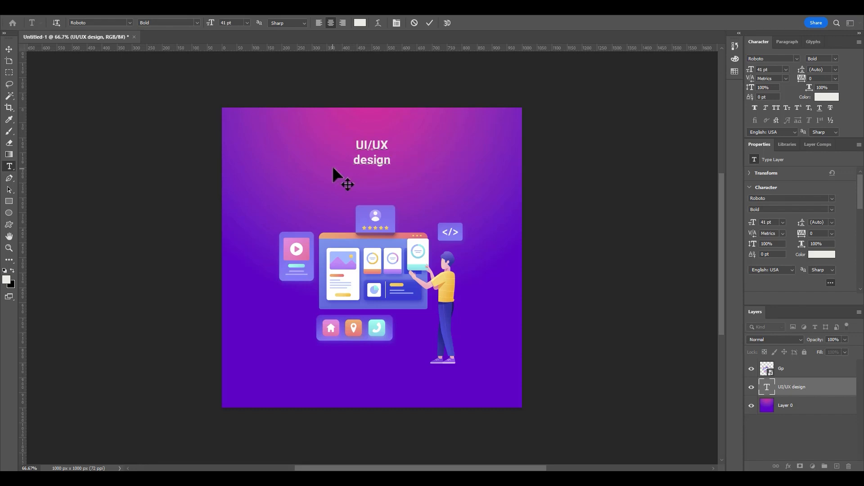
left_click_drag(356, 159, 398, 159)
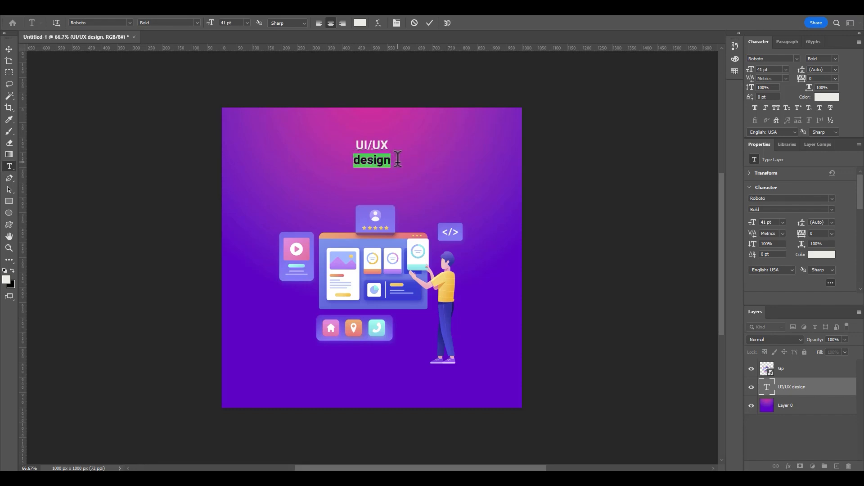
left_click(777, 108)
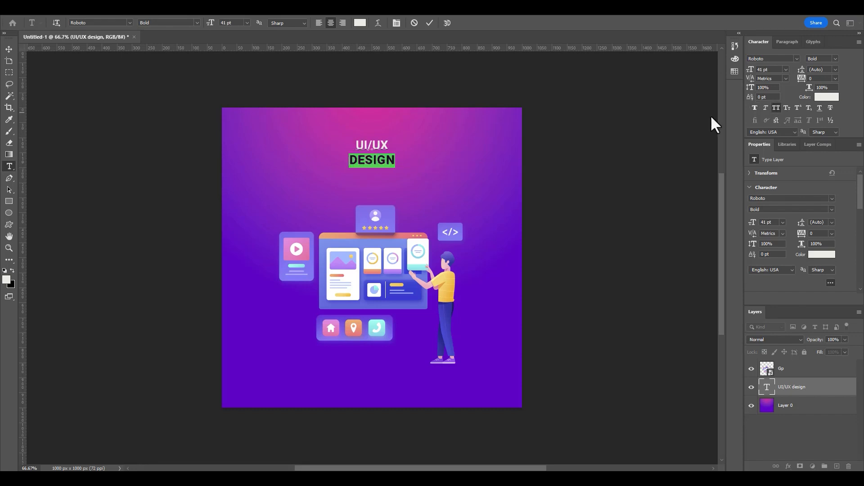
left_click(9, 49)
Step: Enlarge the "UI/UX" line of the title to 90 pt
left_click(9, 166)
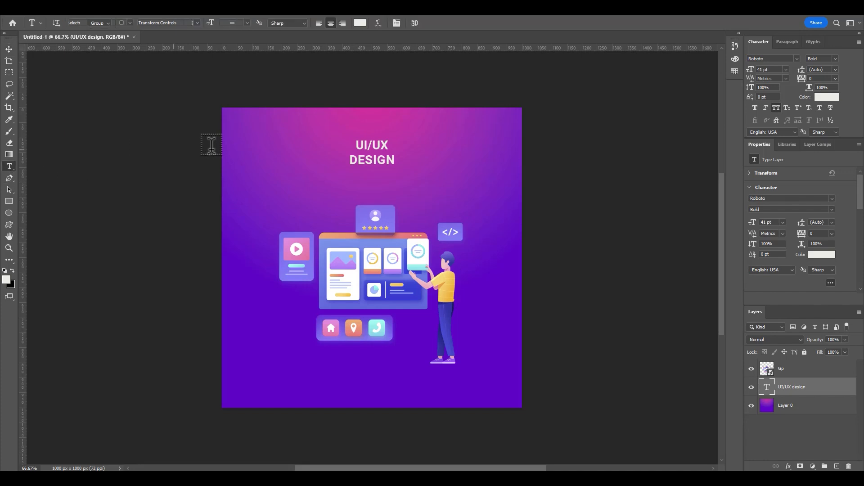
double_click(379, 144)
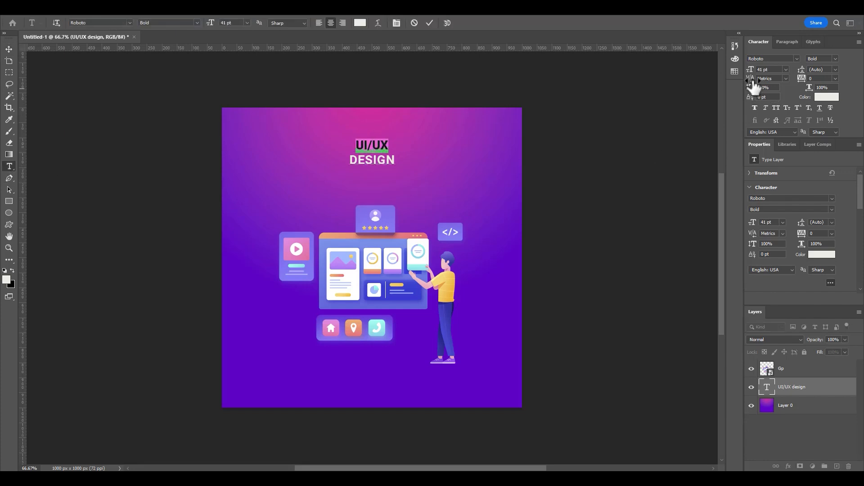
left_click_drag(750, 70, 776, 77)
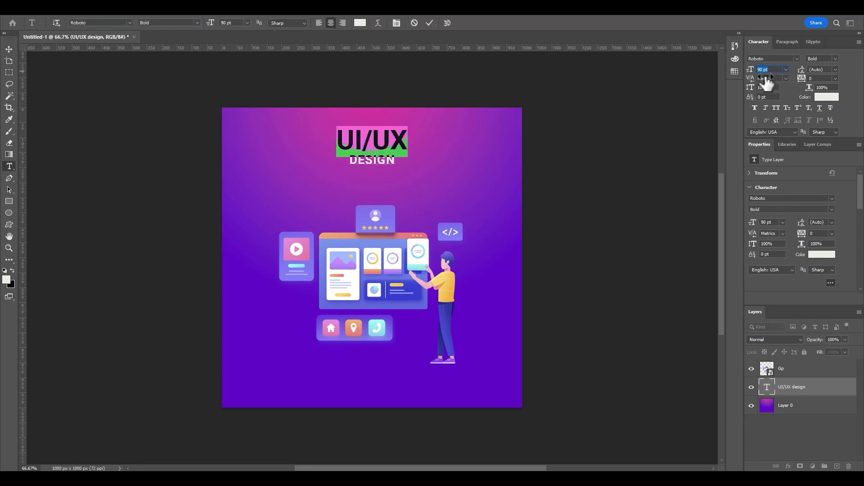
left_click(9, 49)
Step: Set the "DESIGN" line to Roboto Thin with 57 pt leading and 1840 tracking
left_click(9, 166)
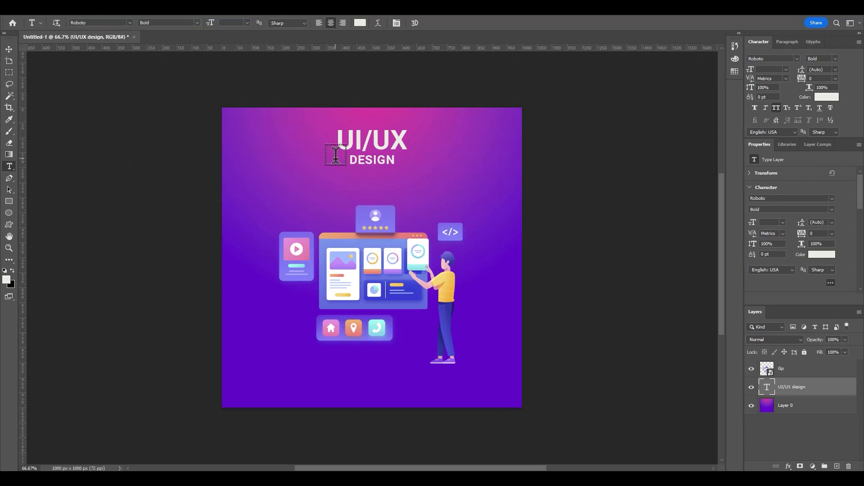
left_click_drag(357, 160, 422, 160)
left_click_drag(348, 159, 419, 159)
left_click(835, 58)
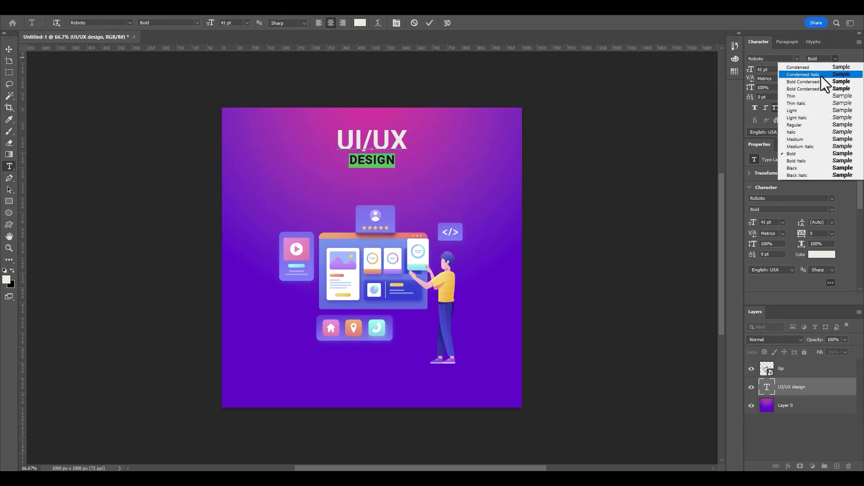
left_click(801, 95)
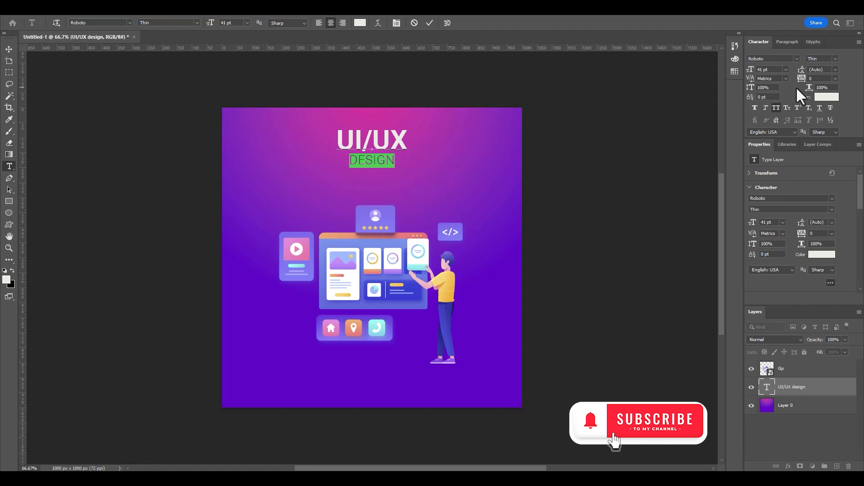
left_click_drag(806, 73, 844, 95)
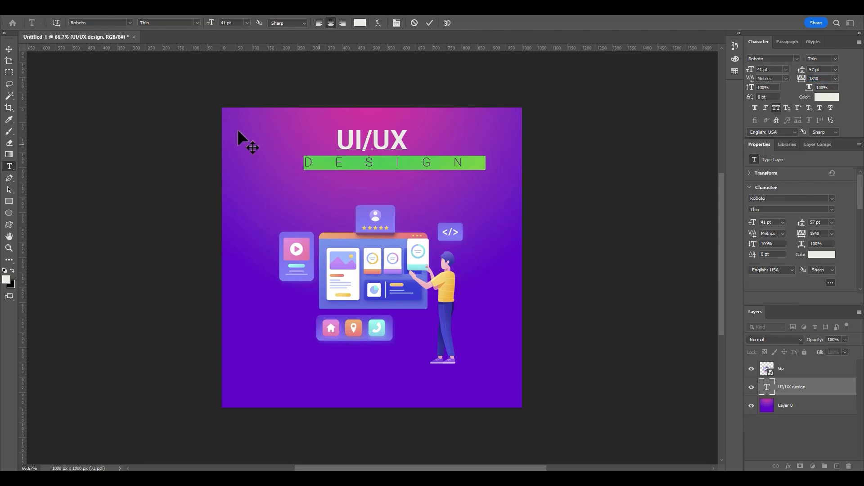
left_click(9, 49)
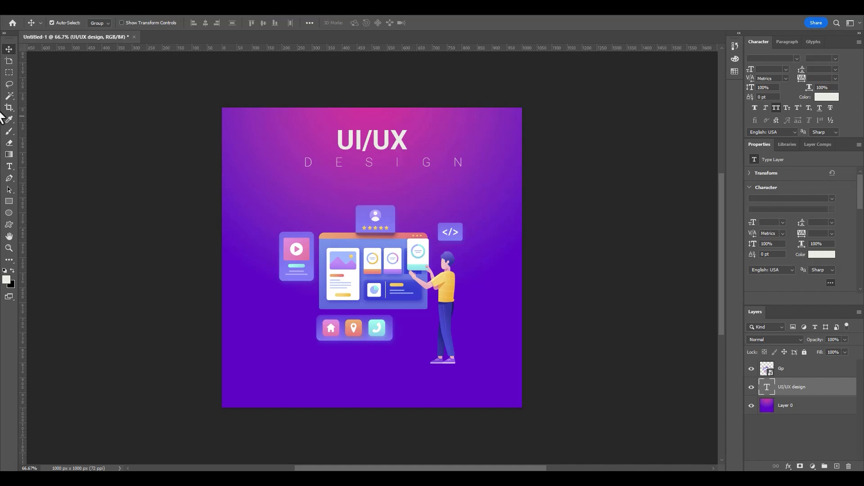
left_click(9, 166)
left_click(307, 160)
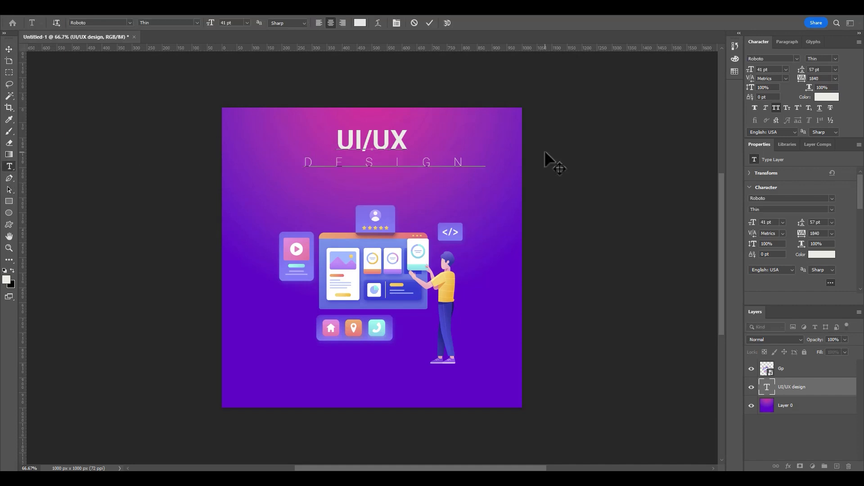
key("BackSpace")
key("Return")
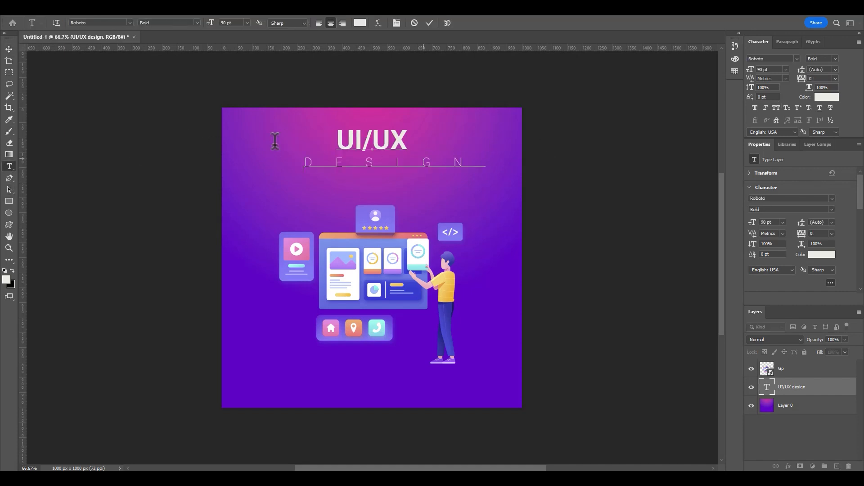
left_click(9, 50)
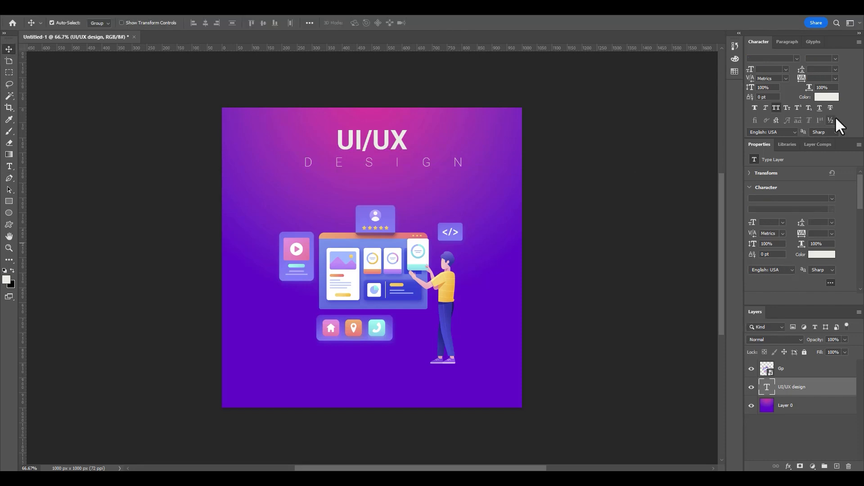
Step: Check the title's distances to the canvas edges and align the title layer with the background layer on their horizontal centres
scroll(802, 203, "down", 3)
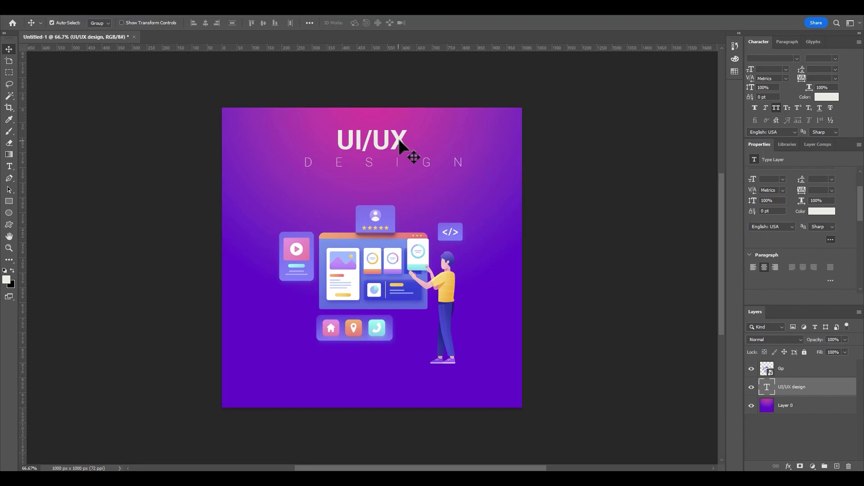
key("ctrl")
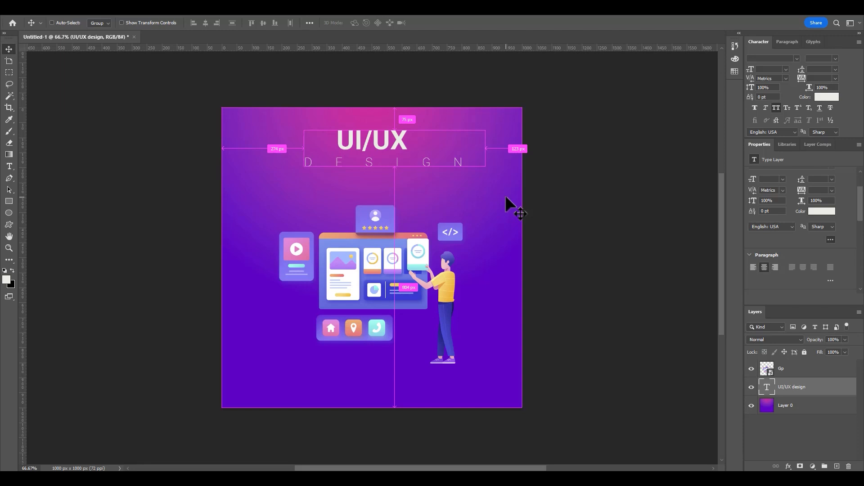
left_click(799, 406, "shift")
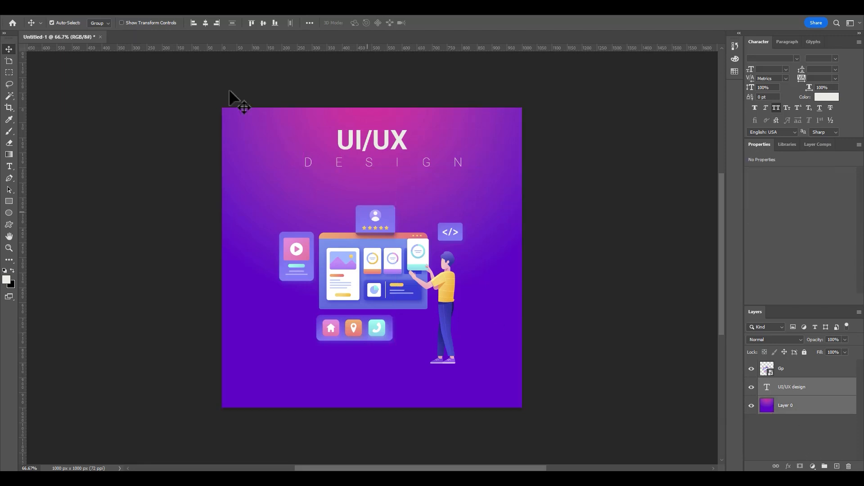
left_click(205, 23)
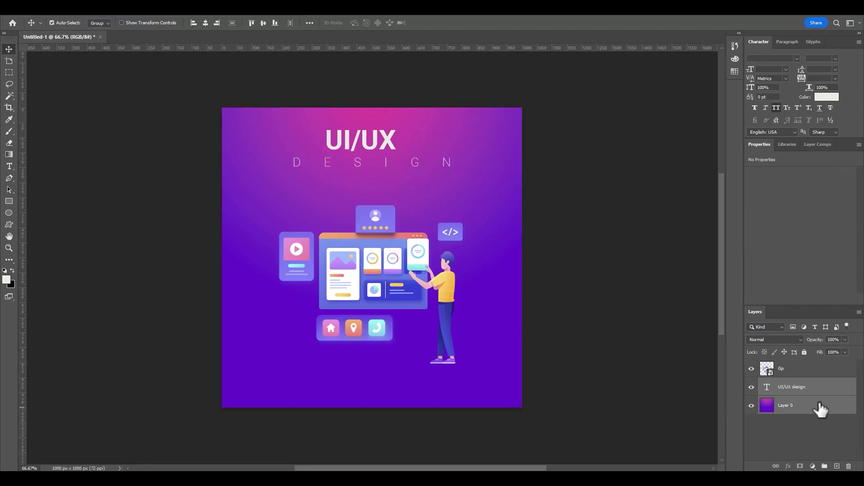
Step: Adjust the "DESIGN" line to 65 pt leading and 1900 tracking
double_click(767, 387)
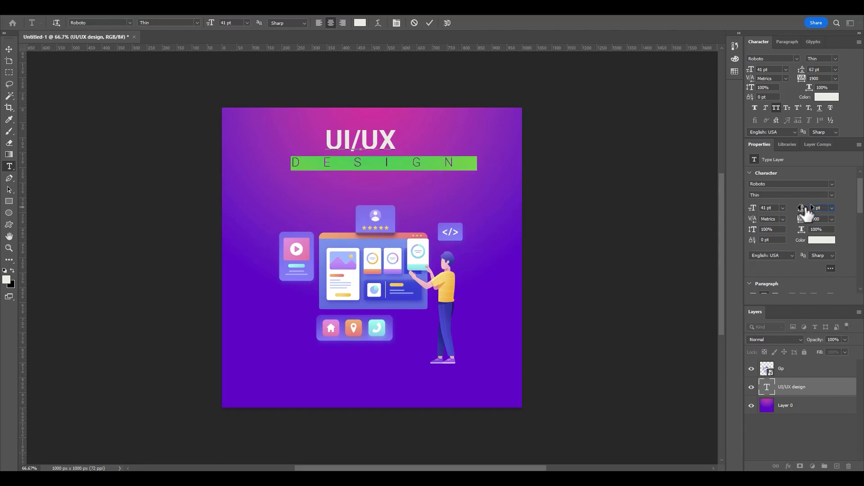
left_click_drag(806, 215, 807, 214)
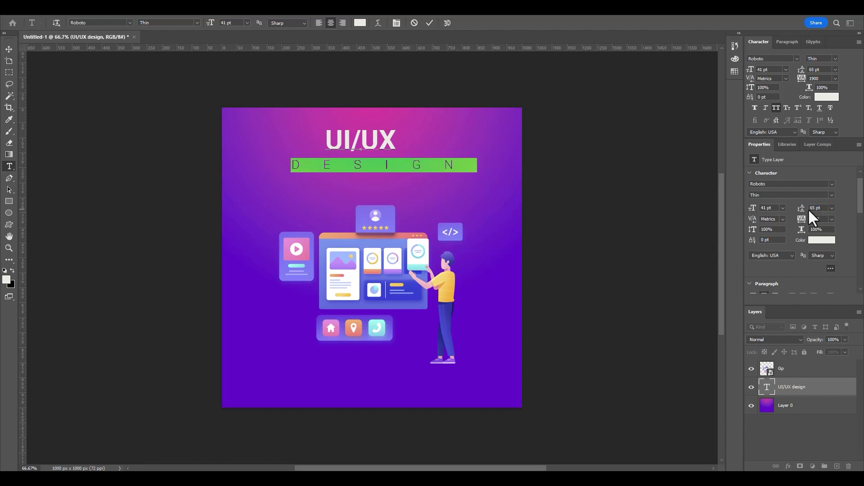
left_click(8, 49)
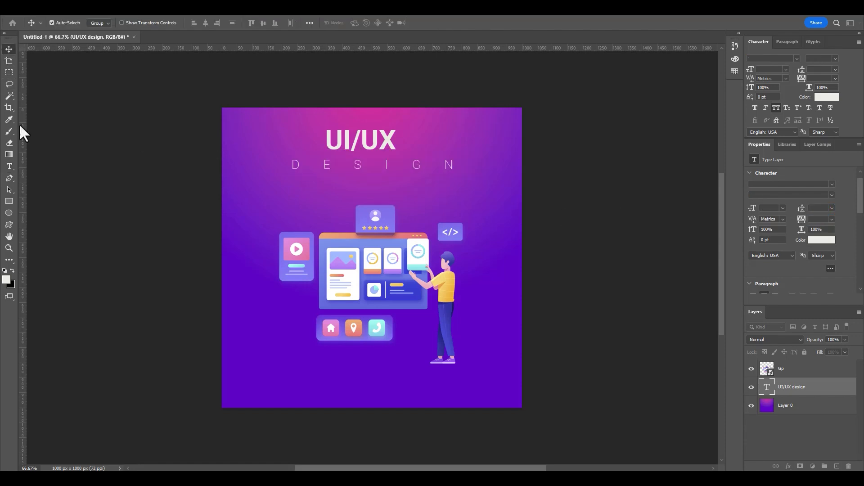
Step: Insert spaces before "UI/UX" to shift the first title line over the middle of the "DESIGN" line
left_click(9, 166)
left_click(332, 136)
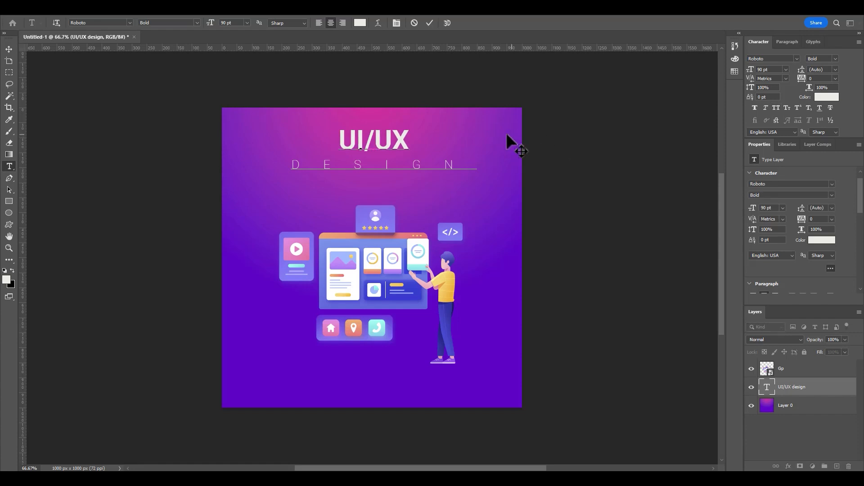
left_click(12, 50)
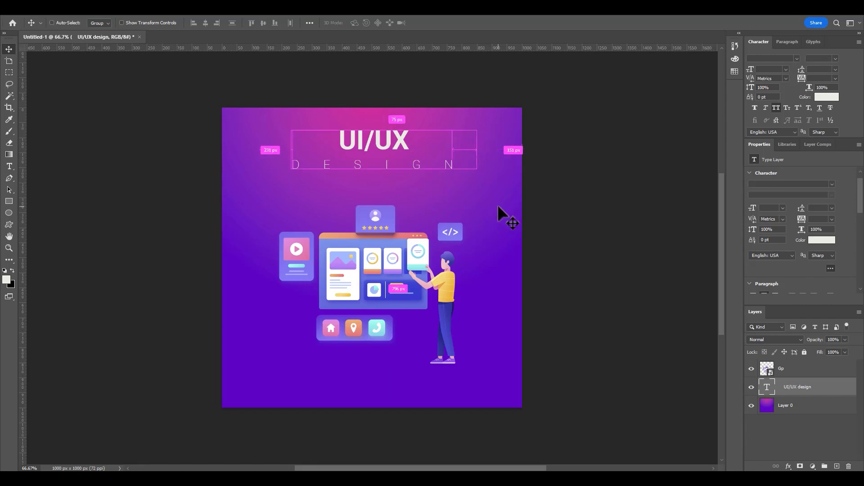
Step: Realign the edited title horizontally with the background layer's centre, leaving only the title layer selected
left_click(791, 407, "ctrl")
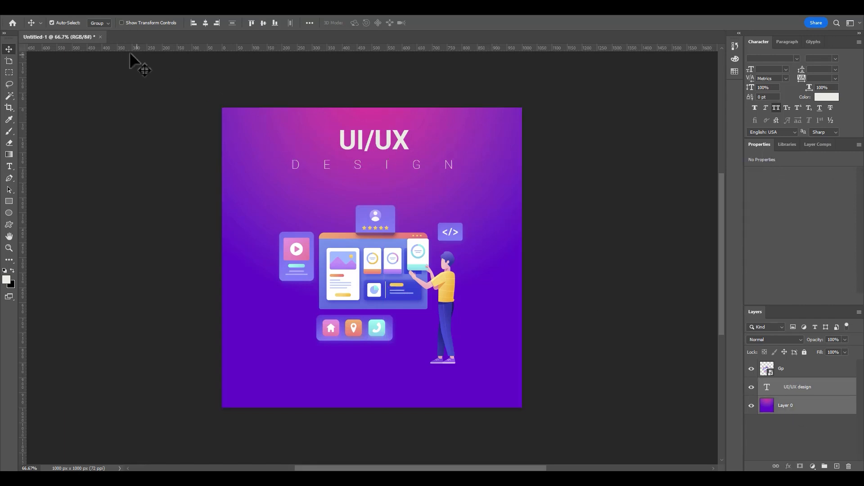
left_click(206, 23)
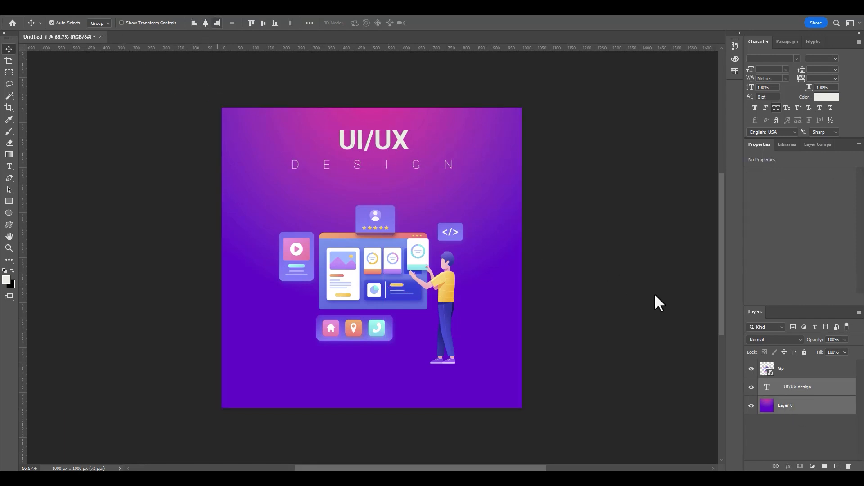
left_click(796, 395)
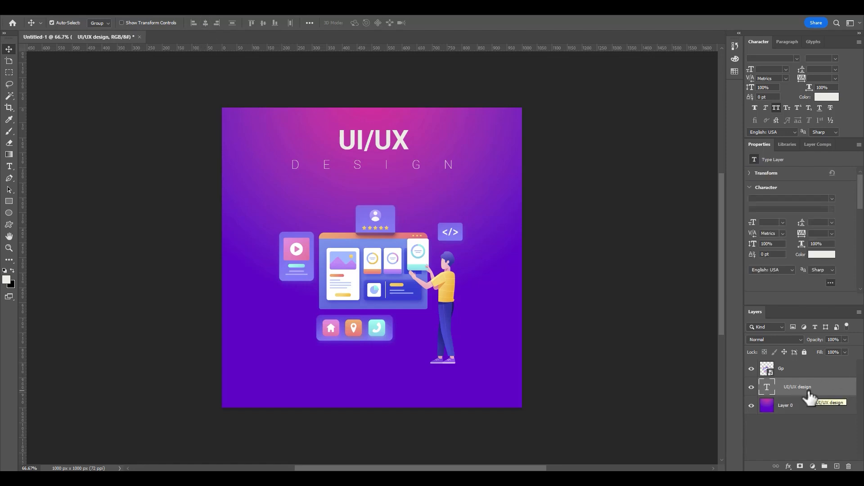
Step: Draw a closed off-white wave shape with the Pen tool that covers the full width of the canvas's lower part
left_click(783, 408)
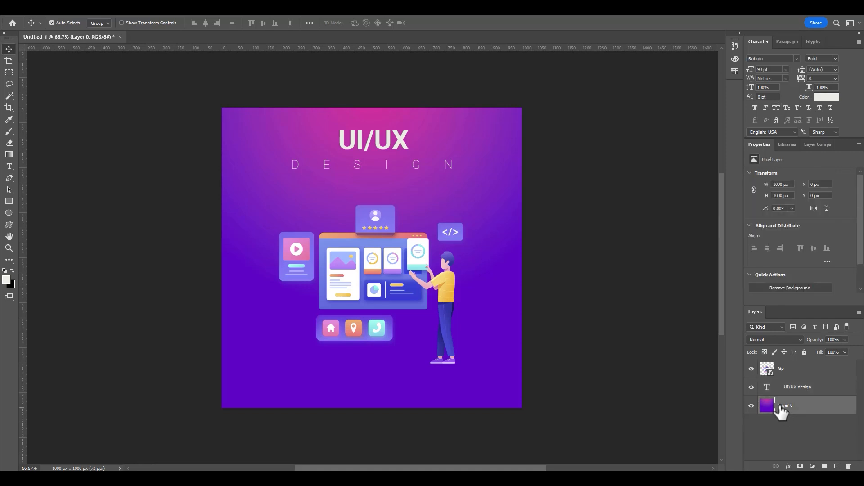
left_click(803, 413, "shift")
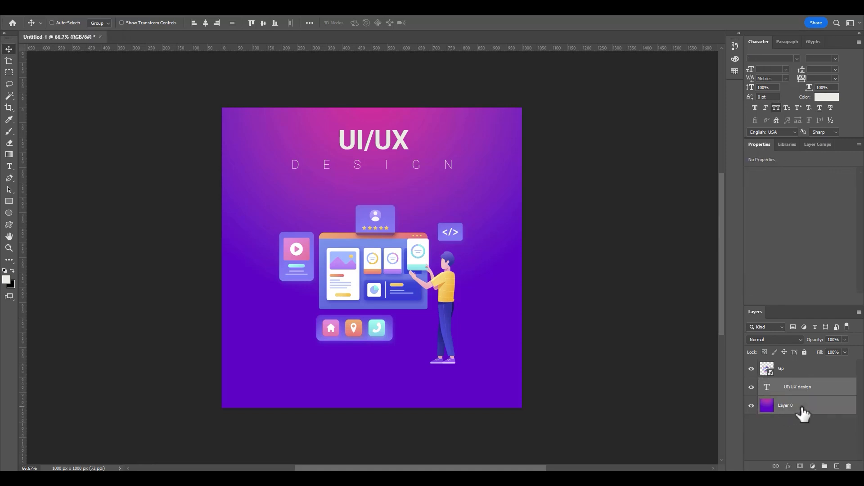
left_click(9, 178)
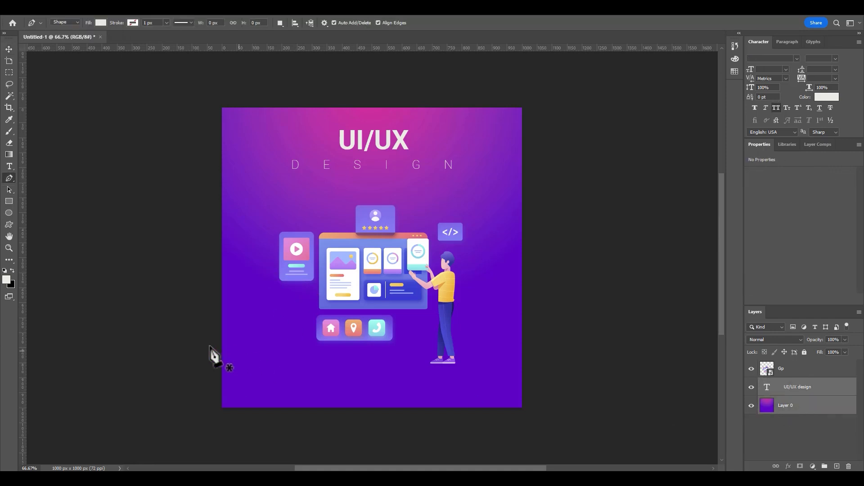
left_click(210, 381)
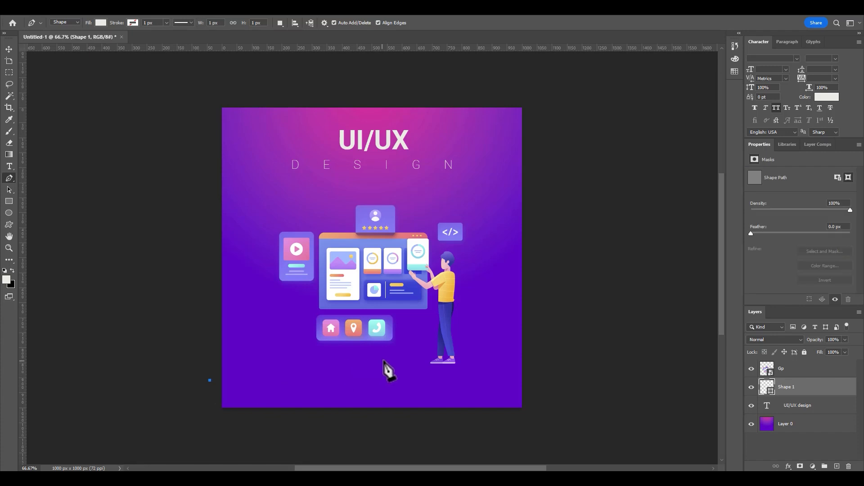
left_click_drag(383, 361, 547, 389)
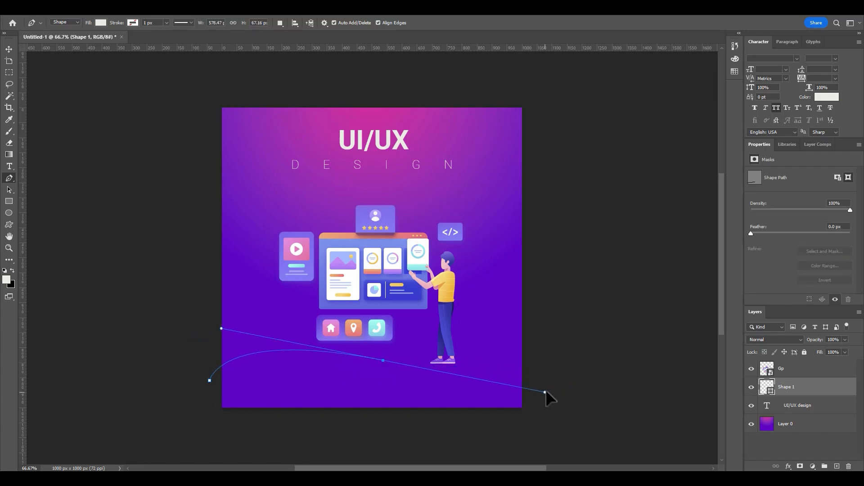
left_click(569, 305)
left_click(549, 414)
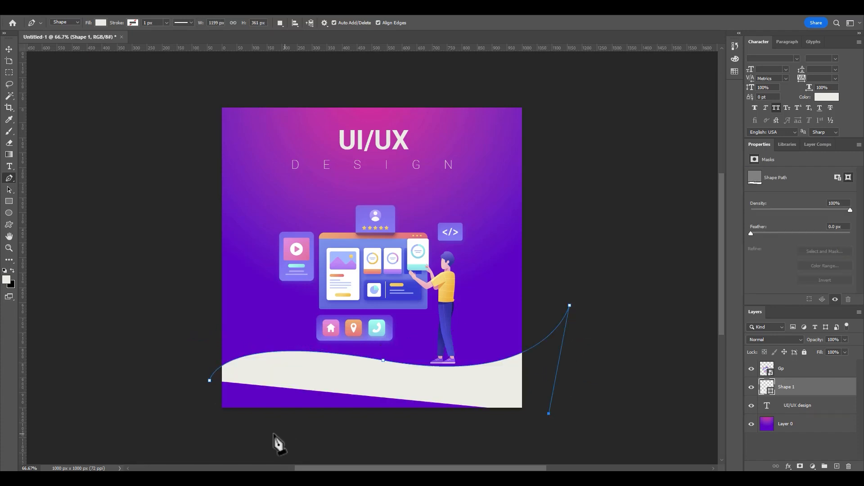
left_click(233, 433)
left_click(198, 426)
left_click(210, 382)
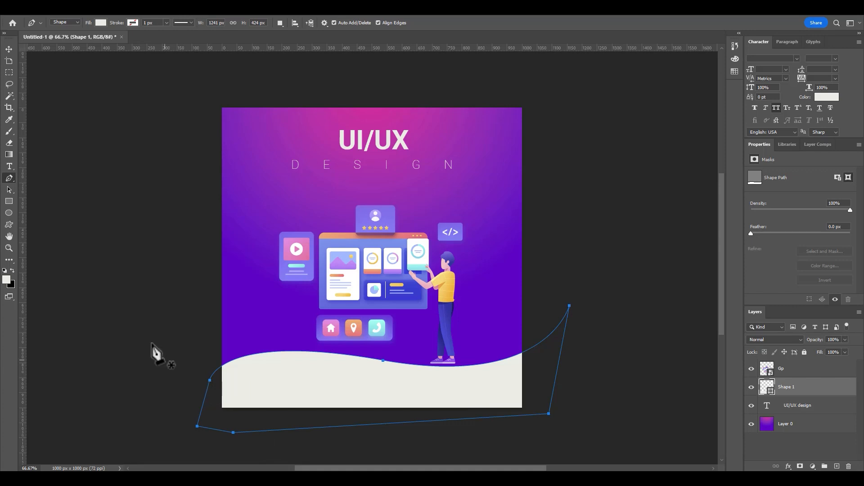
Step: Place the wave shape layer beneath the title layer and raise the wave slightly on the canvas
left_click(9, 48)
left_click(549, 218)
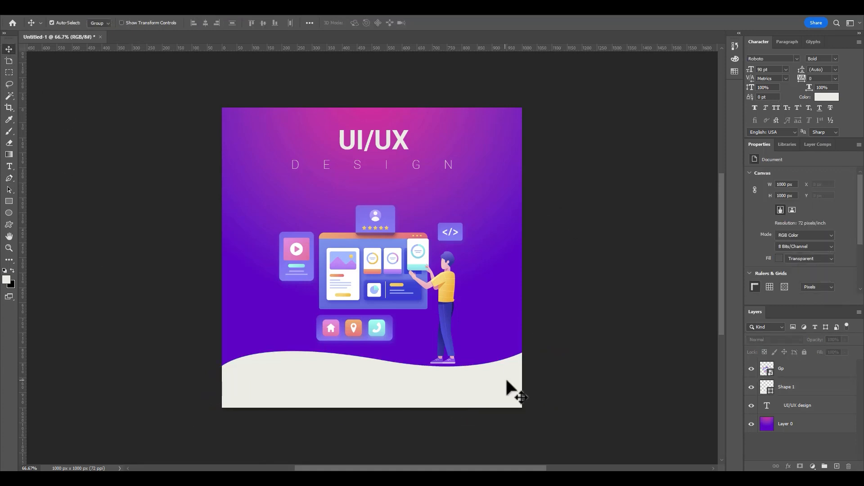
left_click_drag(799, 391, 796, 415)
left_click_drag(488, 377, 488, 361)
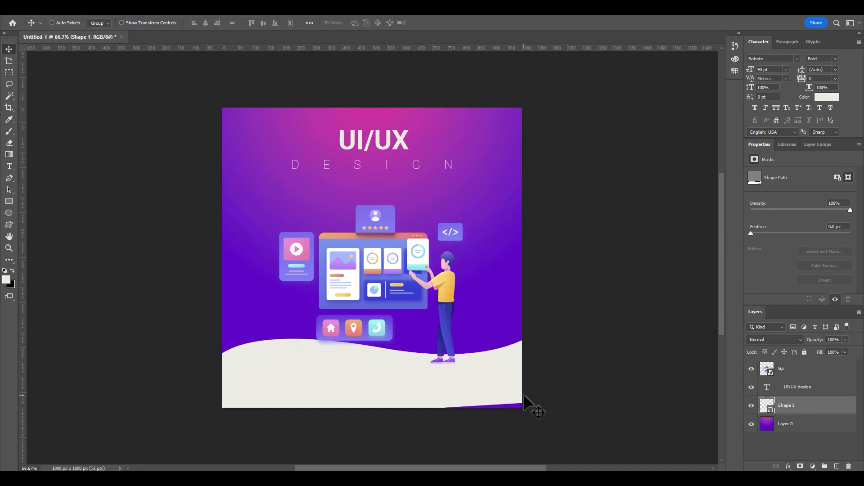
Step: Scale the wave shape to about 103% width and 107% height so it covers the canvas's lower right corner
key("ctrl+t")
left_click_drag(569, 421, 580, 429)
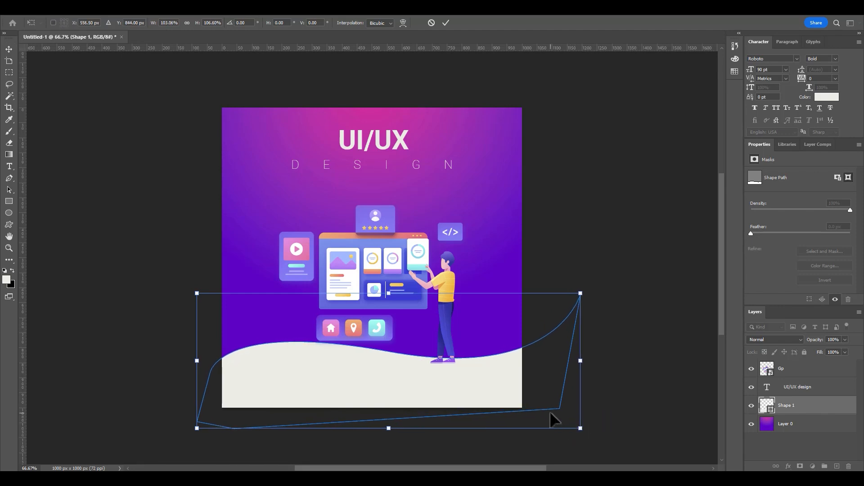
key("Return")
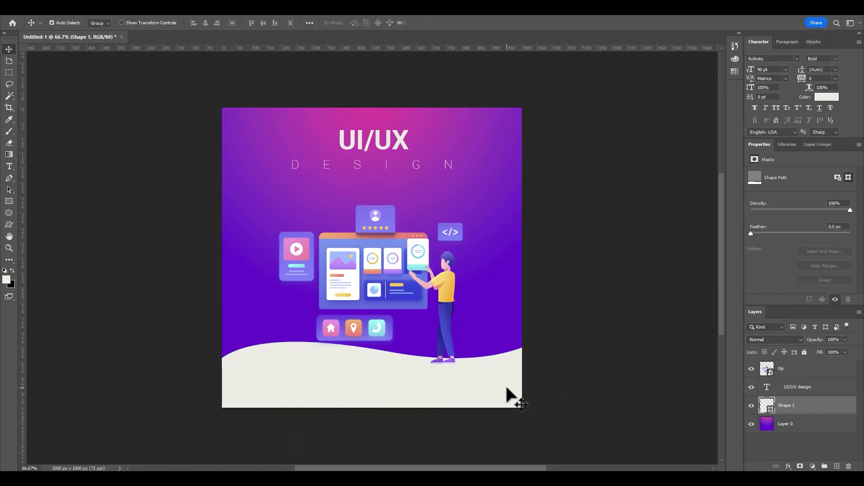
Step: Duplicate the wave layer beneath the original and enlarge the copy upward to about 103.65%
left_click_drag(792, 408, 801, 435)
key("ctrl+t")
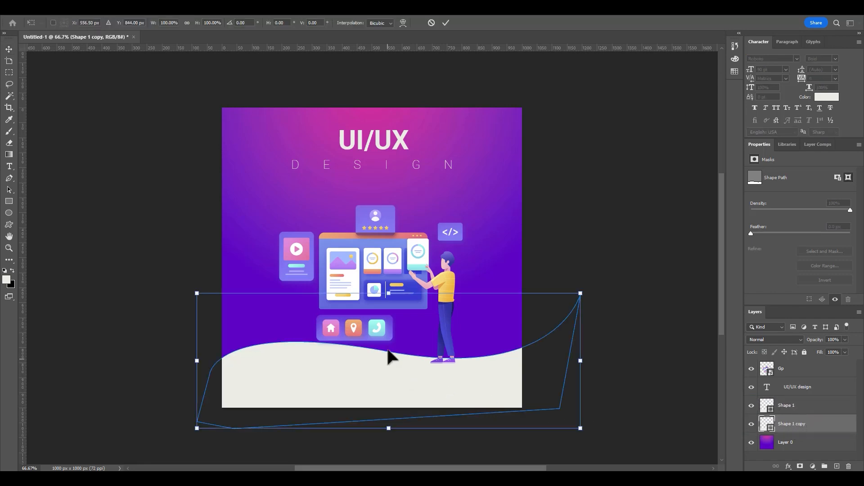
left_click_drag(390, 292, 396, 287)
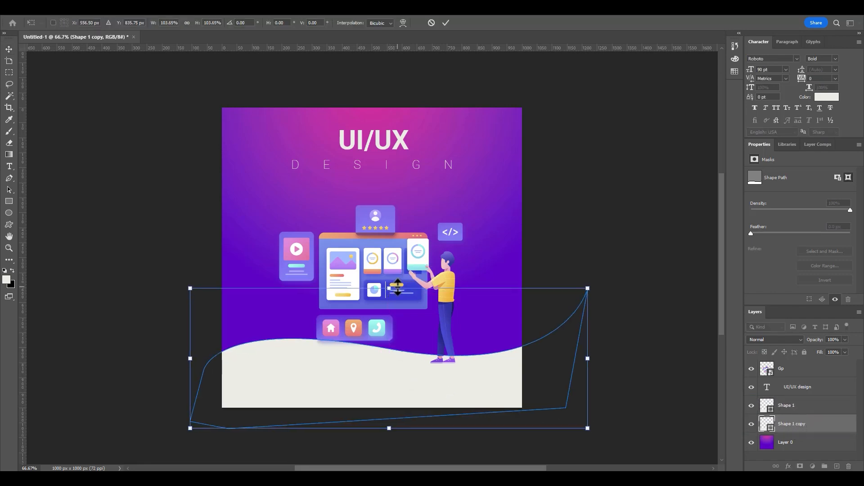
key("Return")
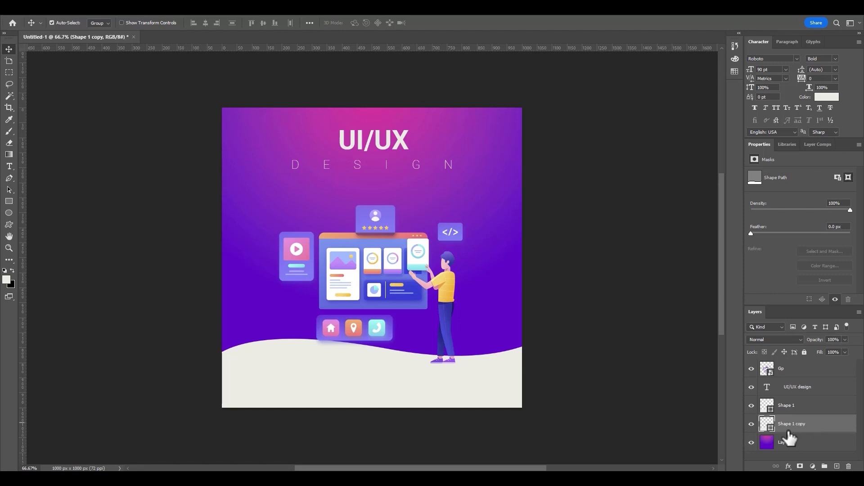
Step: Convert the wave copy to a smart object and apply a Gaussian Blur with a 26.3-pixel radius
left_click(123, 13)
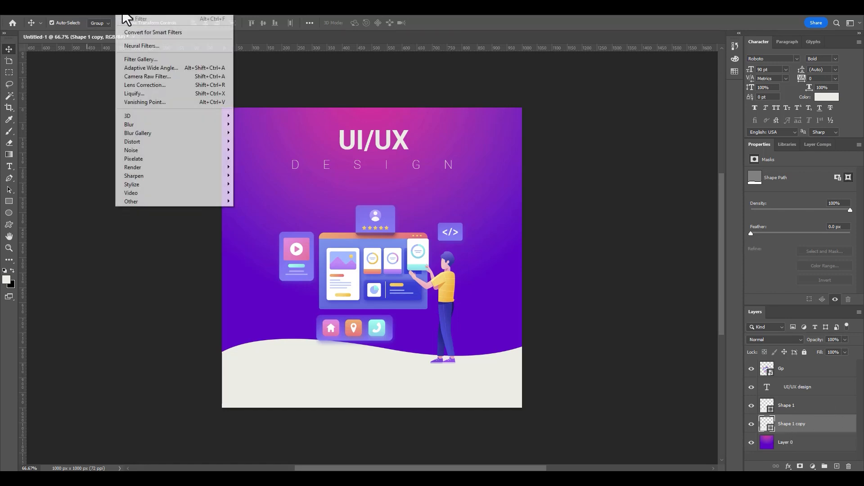
mouse_move(138, 126)
left_click(255, 158)
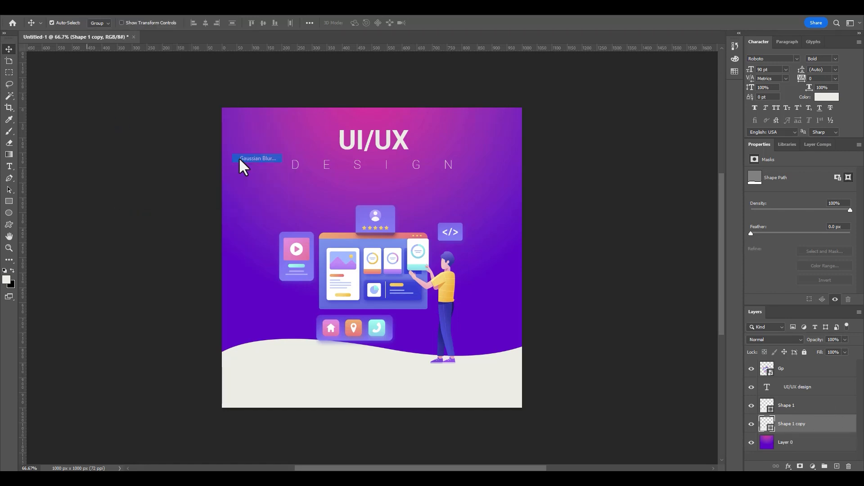
left_click(430, 182)
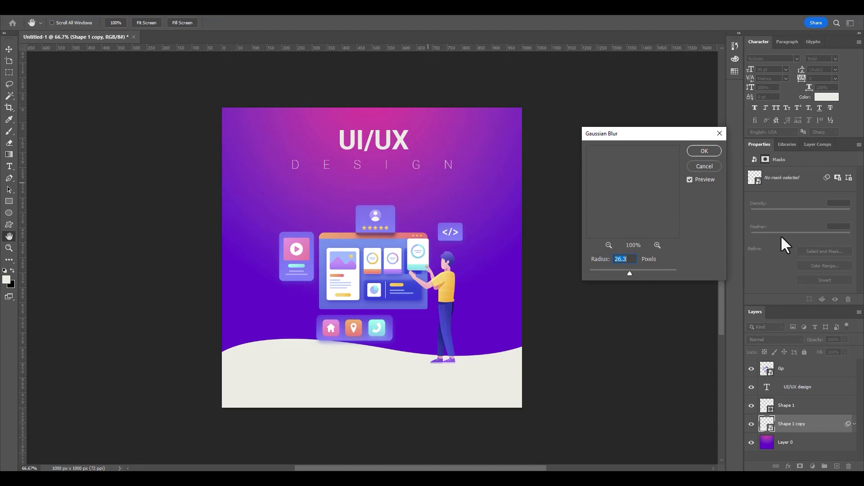
left_click(628, 272)
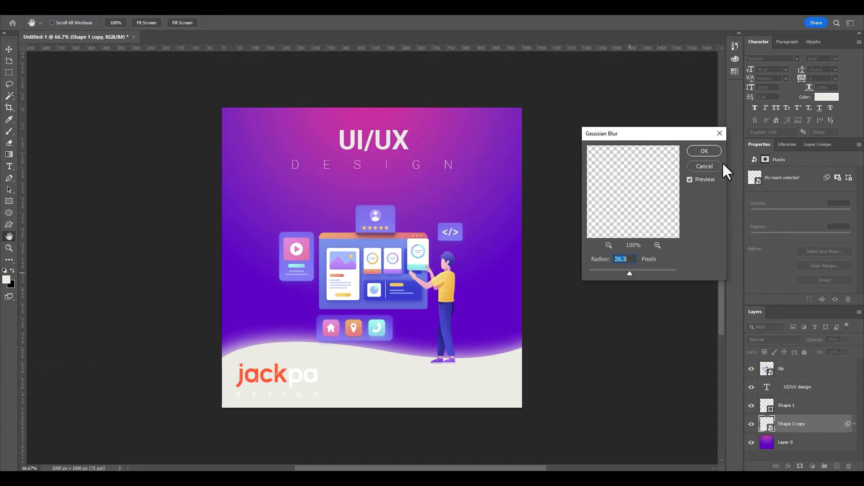
left_click(712, 155)
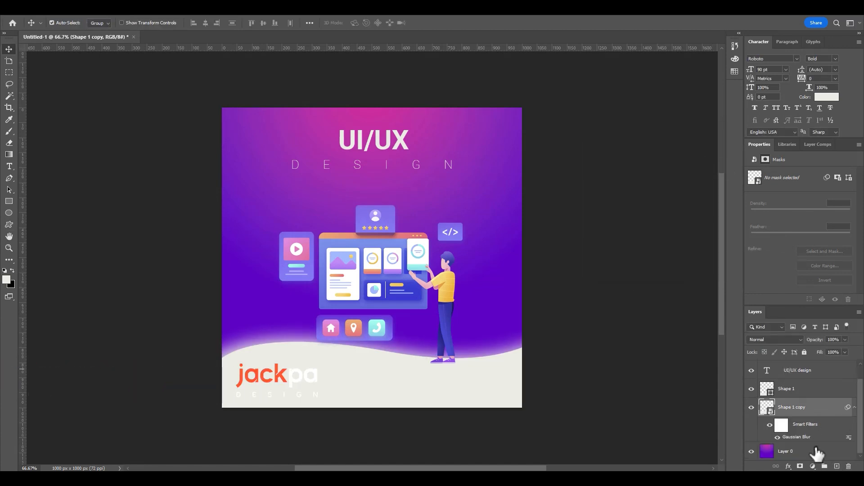
Step: Redraw the background layer's radial gradient so its pink centre sits behind the illustration
left_click(804, 454)
left_click(9, 155)
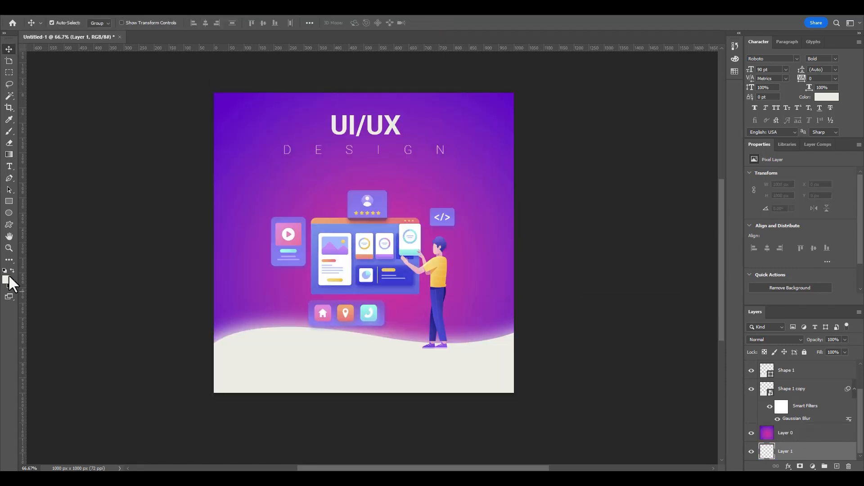
Step: Fill the empty layer beneath the gradient background with blue 3a41cf sampled from the illustration
left_click(6, 279)
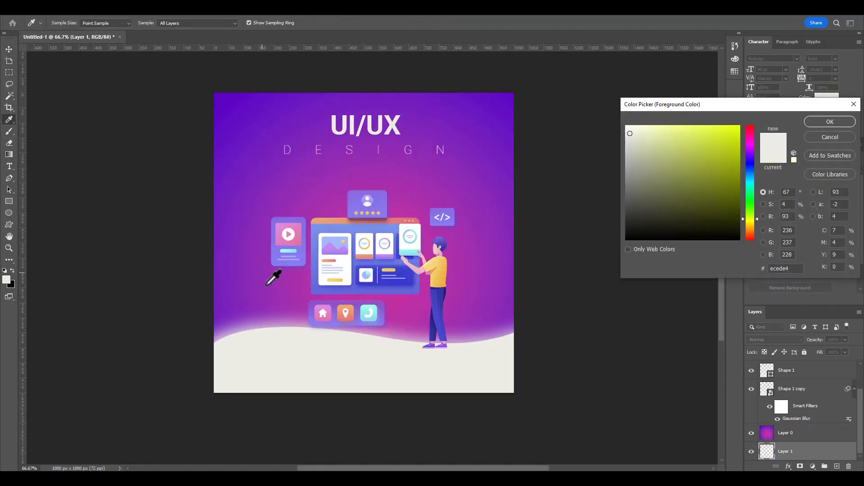
left_click(409, 271)
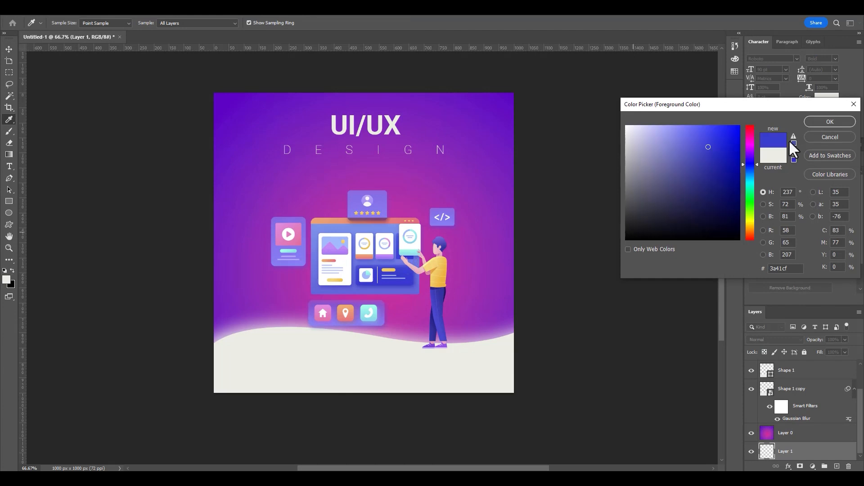
left_click(827, 121)
key("alt+BackSpace")
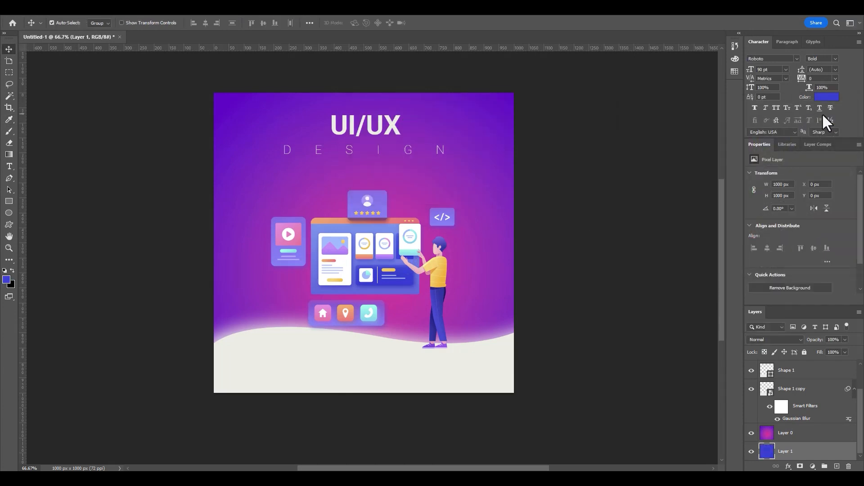
Step: Lower the gradient background layer's opacity to 70% and review the finished design
left_click(815, 434)
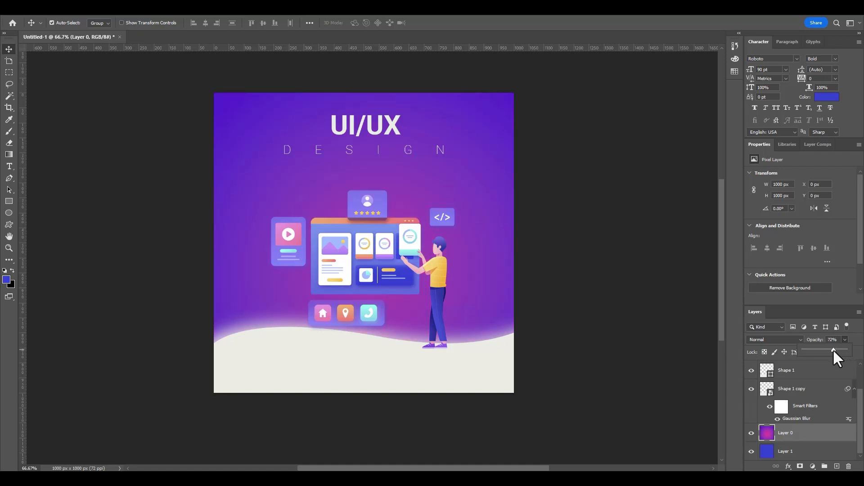
left_click(831, 340)
type("70")
key("ctrl+minus")
key("ctrl+minus")
key("ctrl+plus")
key("ctrl+plus")
key("ctrl+plus")
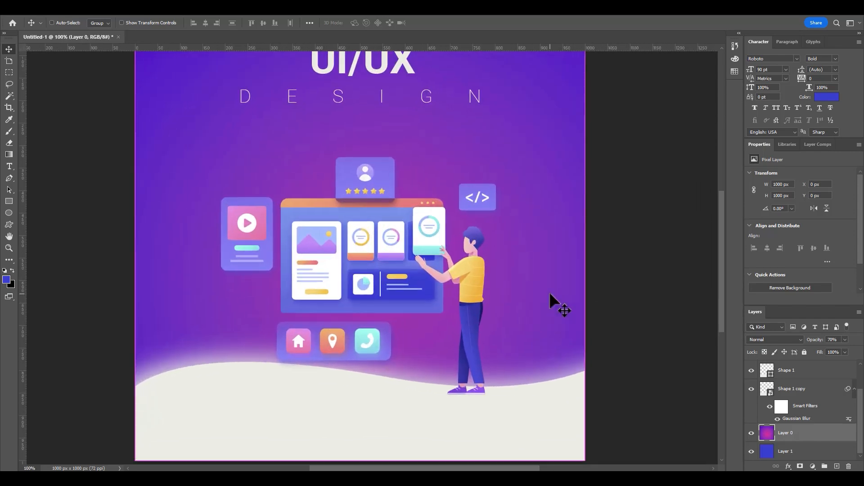
key("ctrl+minus")
key("ctrl+minus")
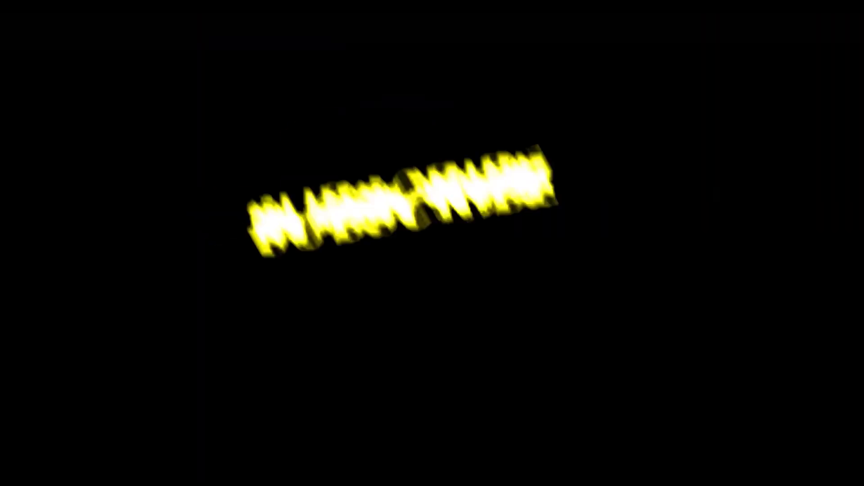